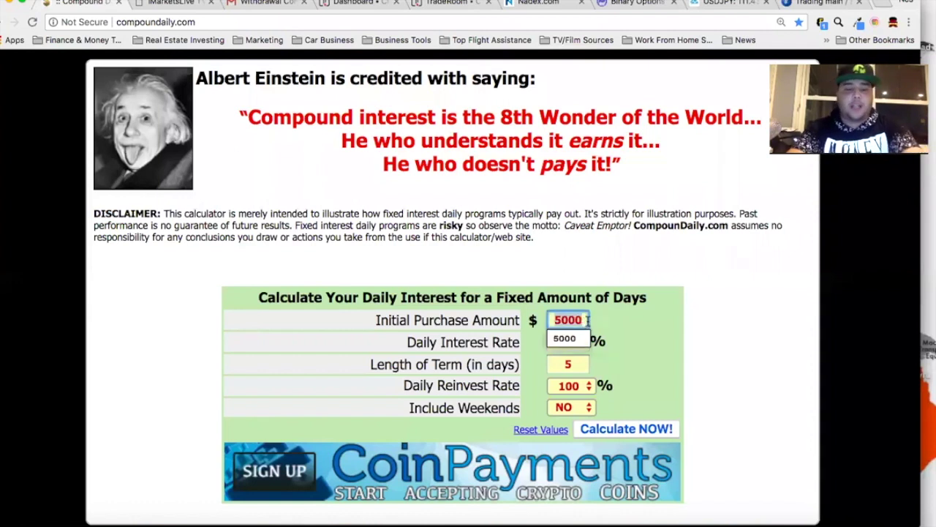
Step: Set the initial purchase amount to 500 dollars and the length of term to 50 days
type("5")
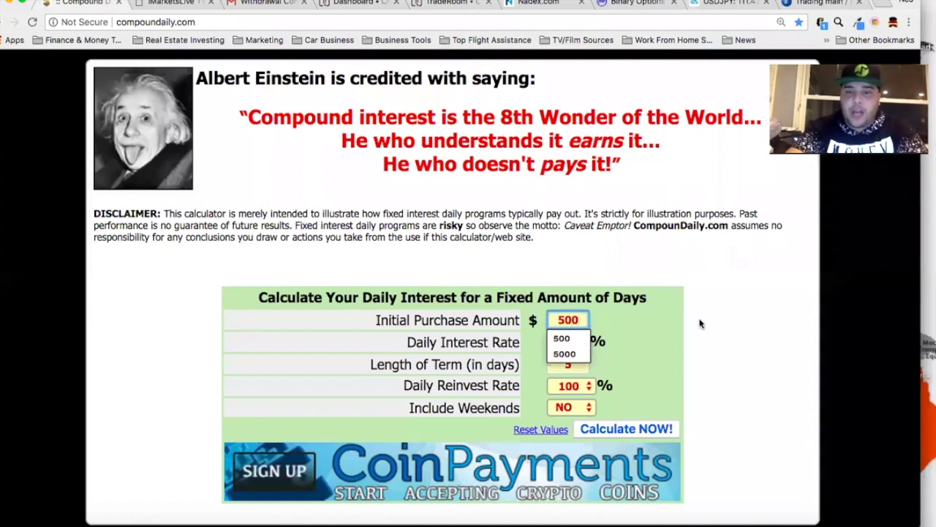
left_click(700, 324)
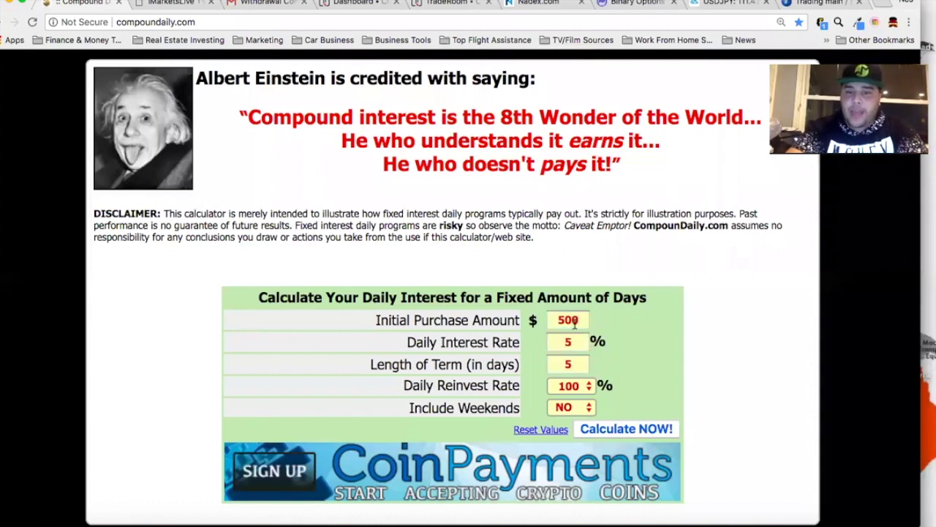
double_click(579, 362)
type("50")
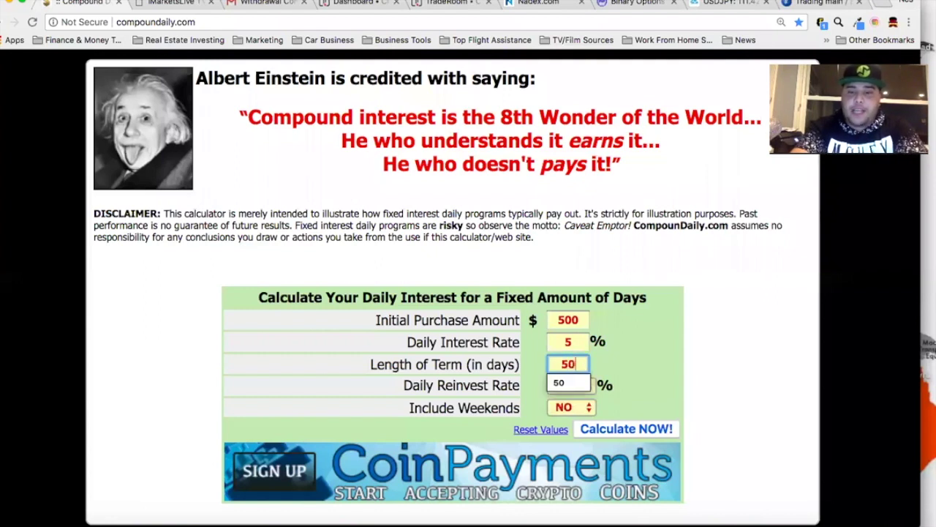
left_click(701, 378)
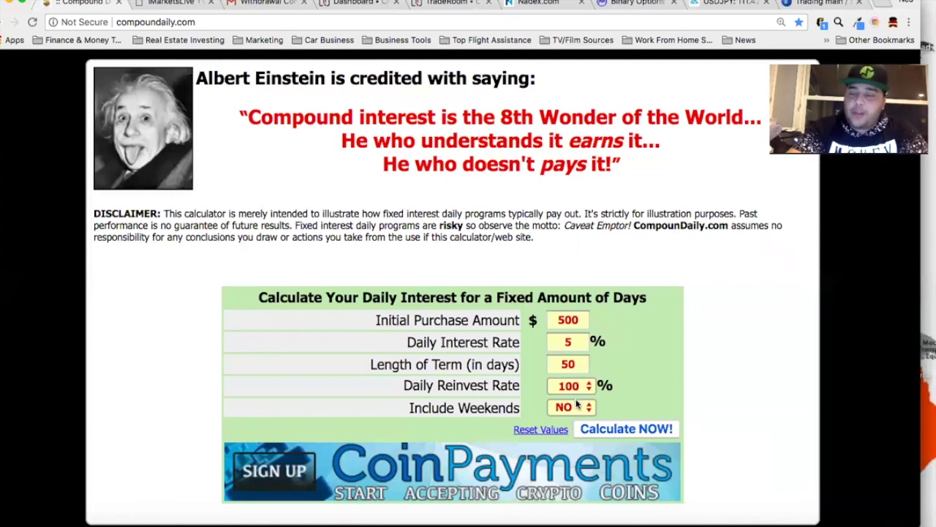
Step: Calculate the compound interest and examine the grown principal in the summary and the daily breakdown
left_click(627, 429)
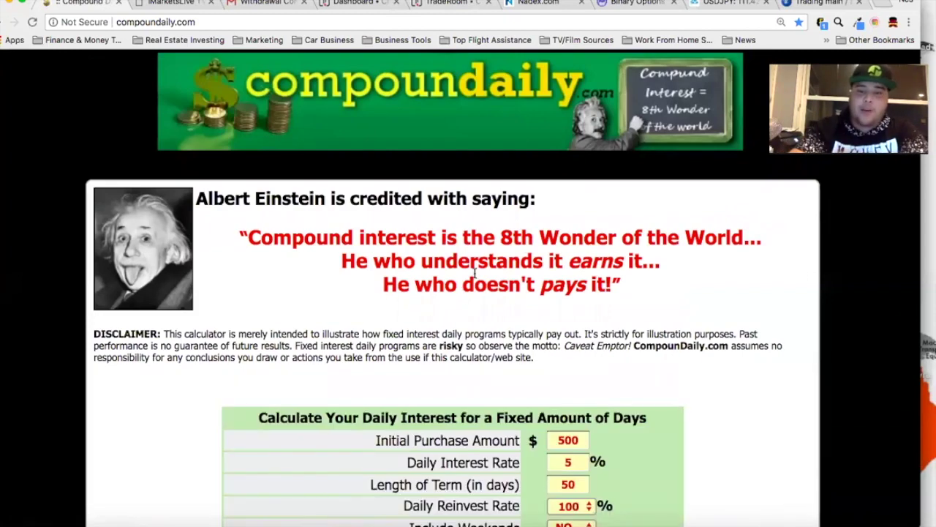
scroll(476, 268, "down", 3)
scroll(476, 268, "down", 5)
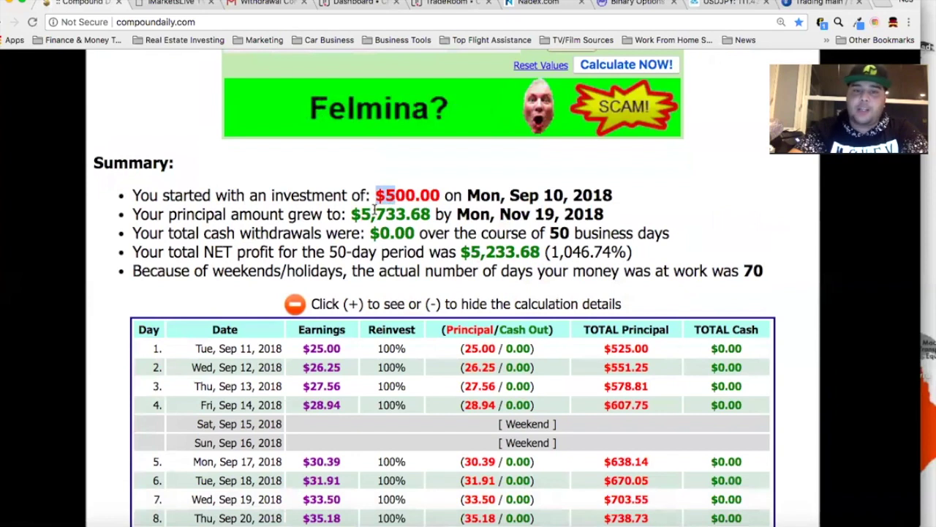
left_click_drag(351, 214, 429, 217)
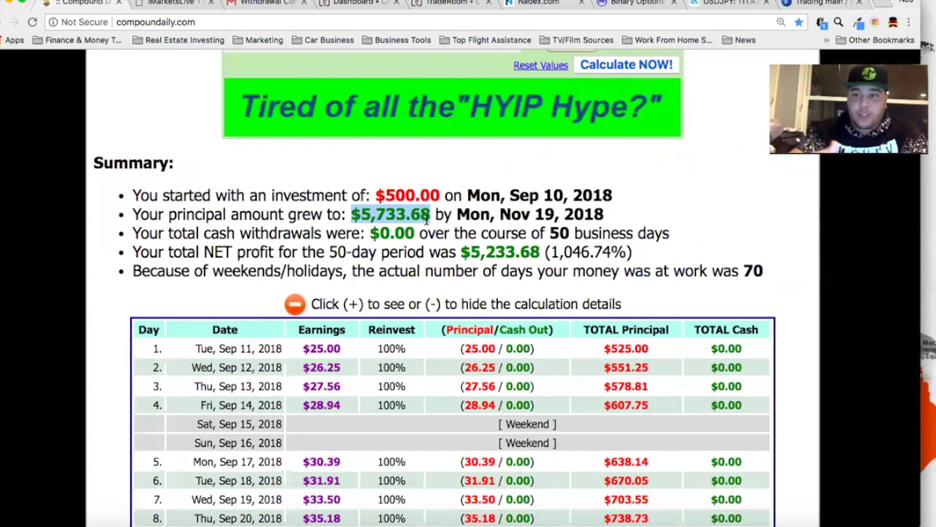
scroll(425, 218, "down", 5)
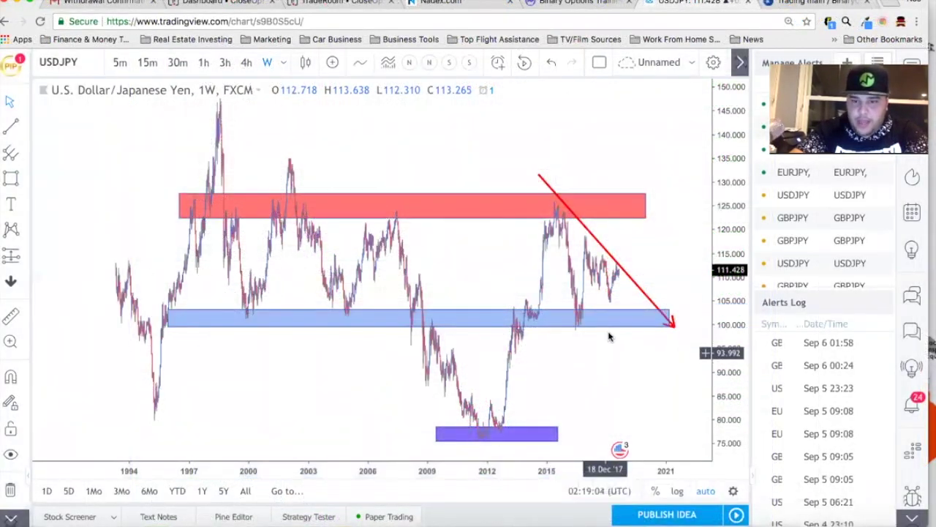
Step: In the TradingView weekly USDJPY chart, change the fill of the light blue support zone near 100 to deep blue
left_click(610, 327)
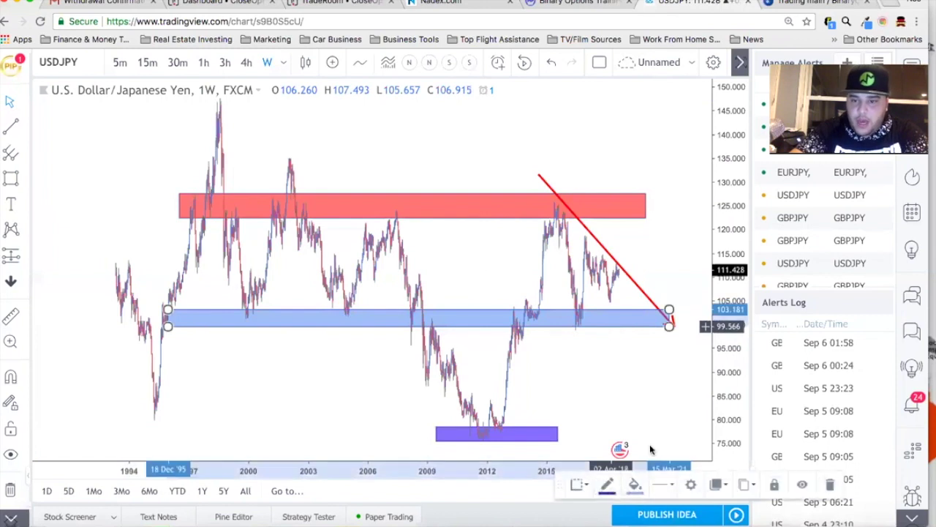
left_click(635, 485)
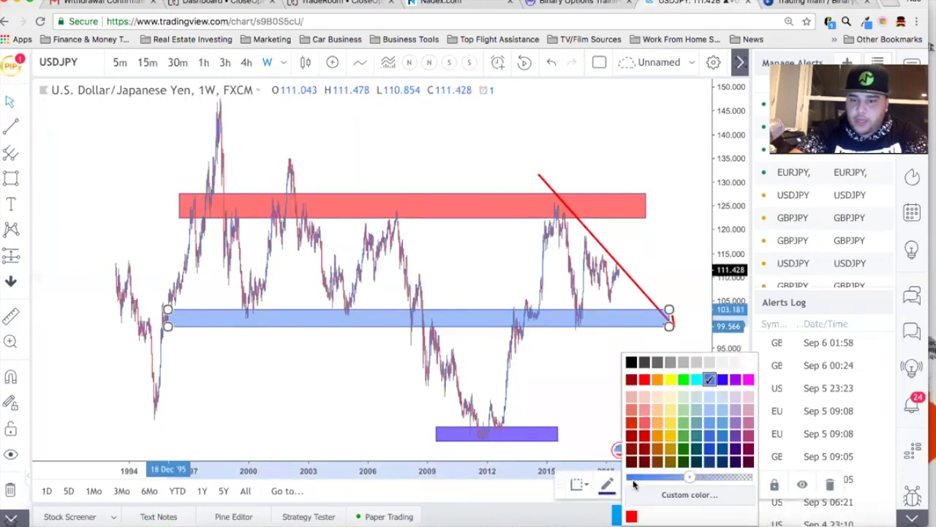
left_click(723, 378)
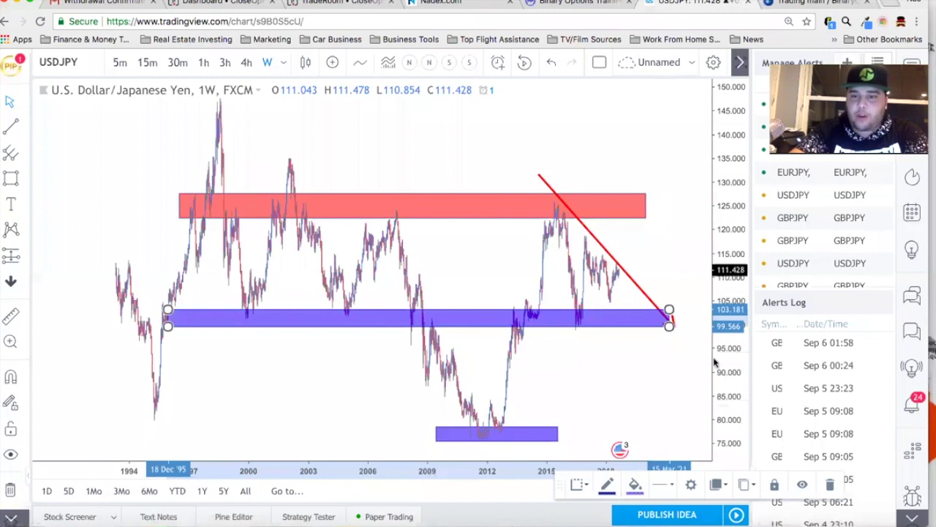
left_click(637, 370)
Step: Show the watchlist with the USDJPY details and headlines beside the chart
scroll(617, 376, "right", 3)
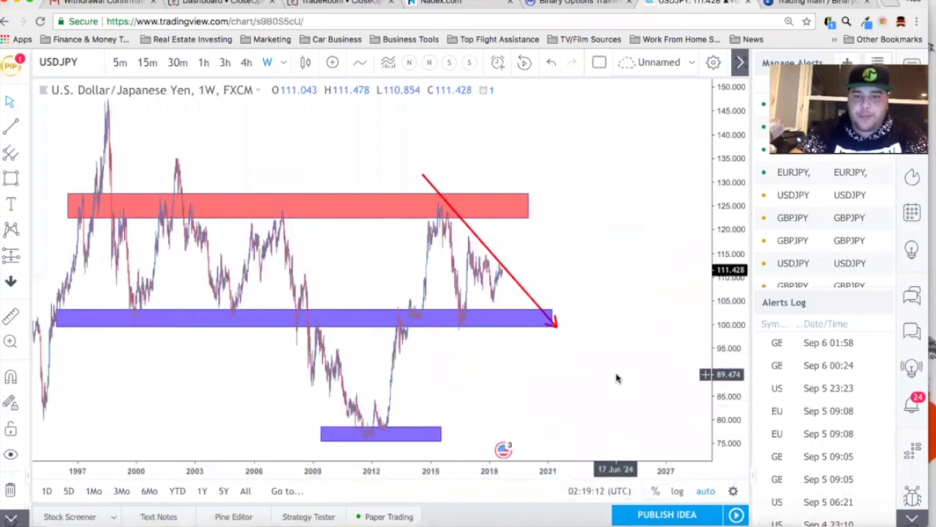
scroll(617, 376, "down", 1)
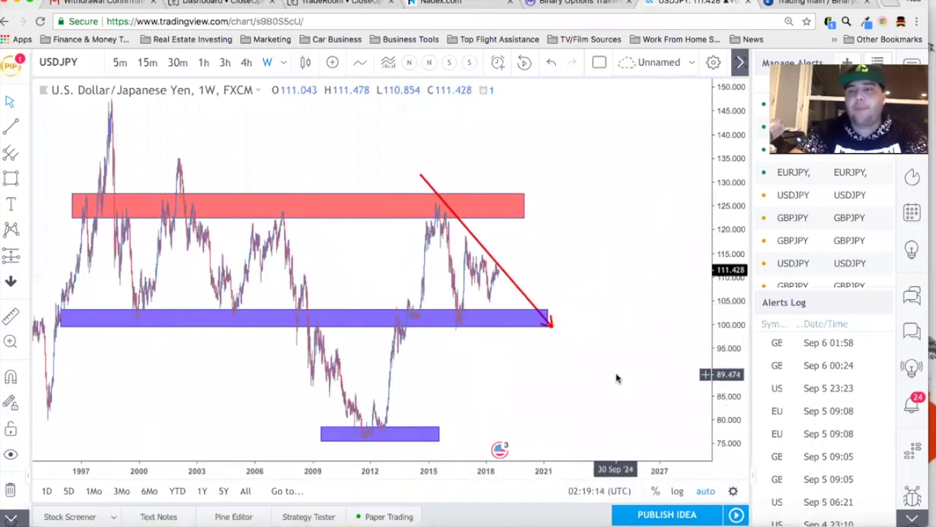
scroll(617, 377, "right", 3)
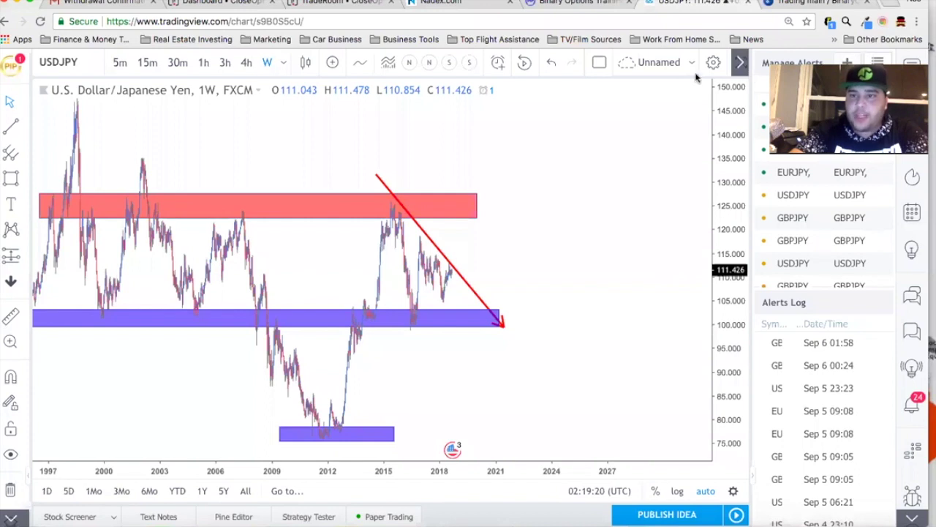
left_click(912, 65)
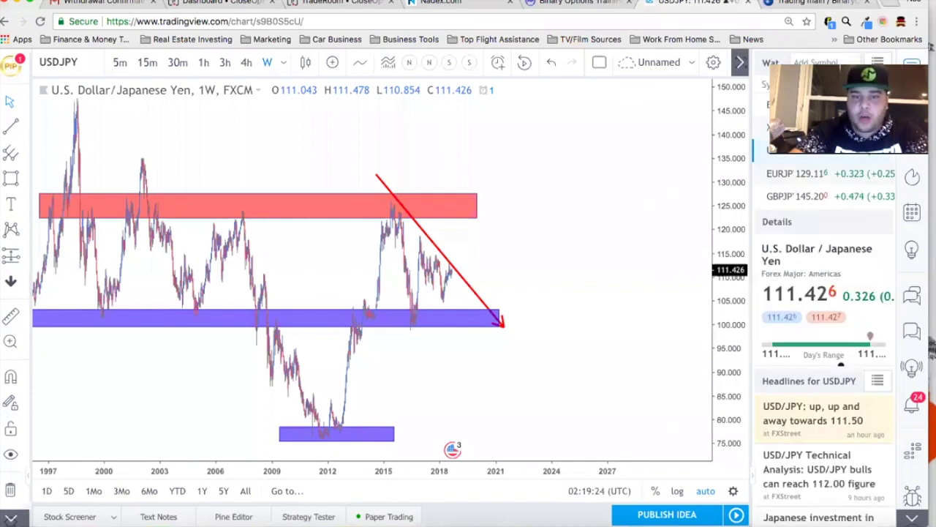
Step: Switch USDJPY to the 4-hour timeframe and draw a rising trend line from the March 2018 low to about 112.027 on the descending line
scroll(535, 210, "left", 5)
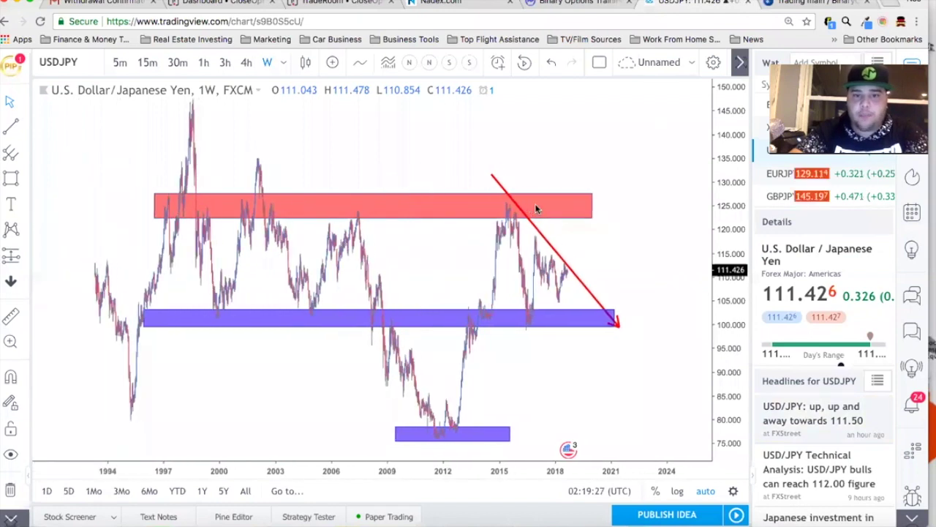
left_click(247, 63)
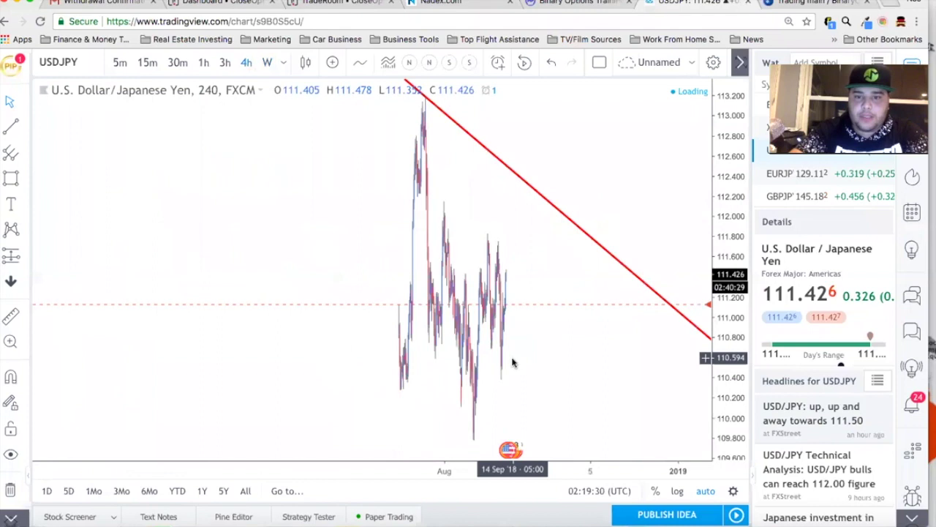
scroll(512, 362, "left", 3)
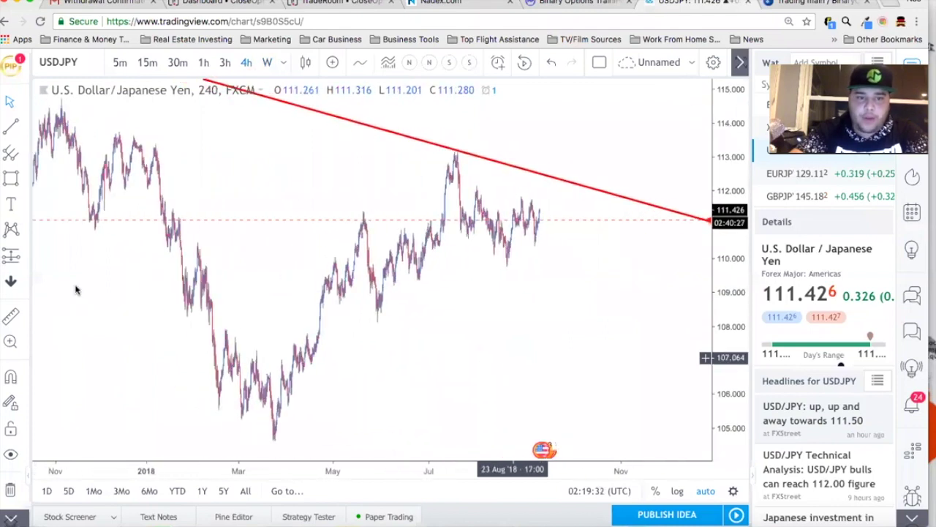
left_click(11, 126)
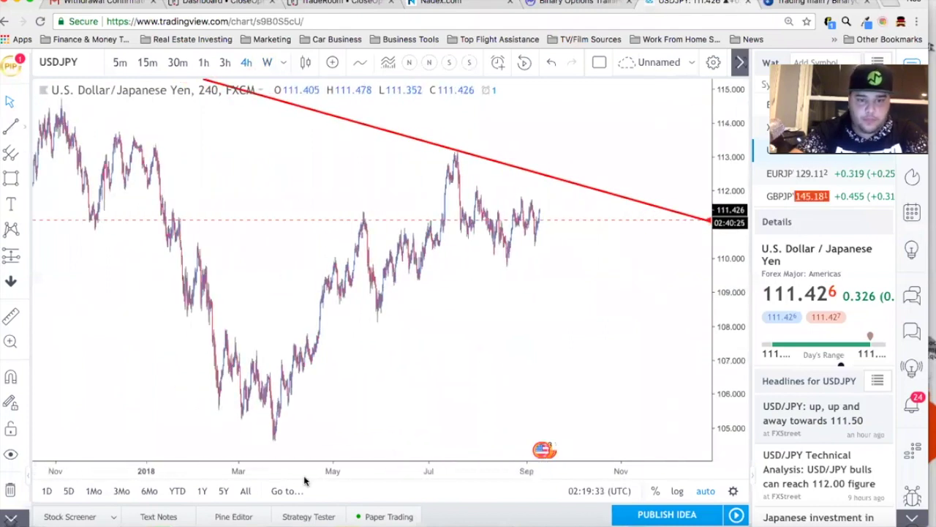
left_click(274, 441)
left_click(442, 324)
left_click_drag(553, 237, 606, 191)
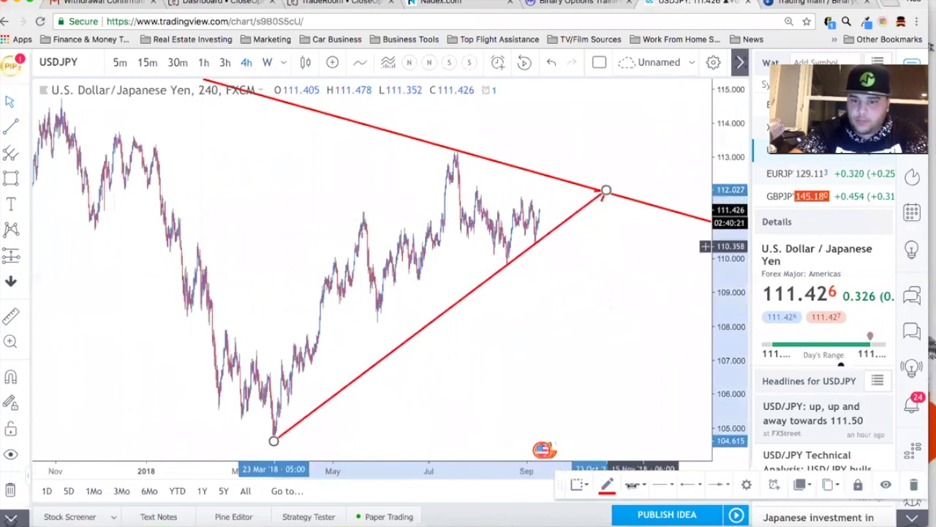
Step: Change the colour of the rising trend line to blue
left_click(606, 484)
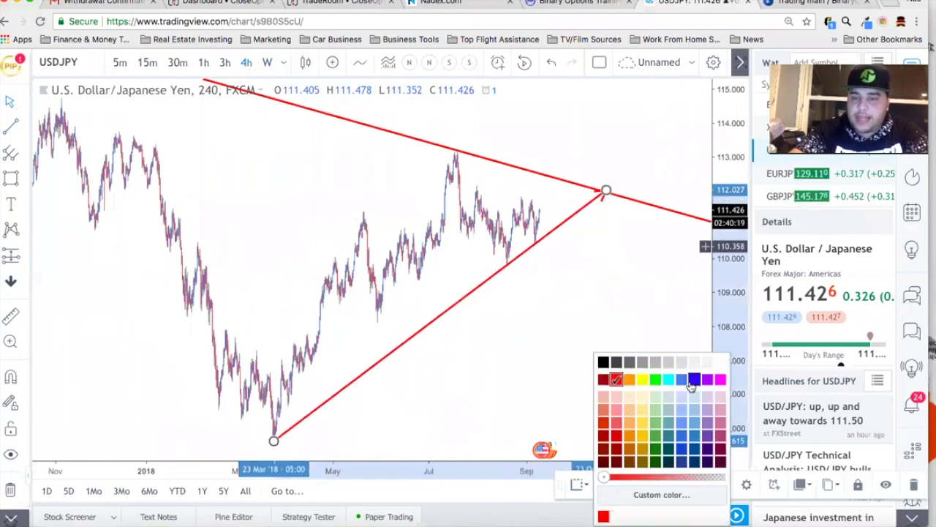
left_click(694, 378)
scroll(538, 324, "left", 10)
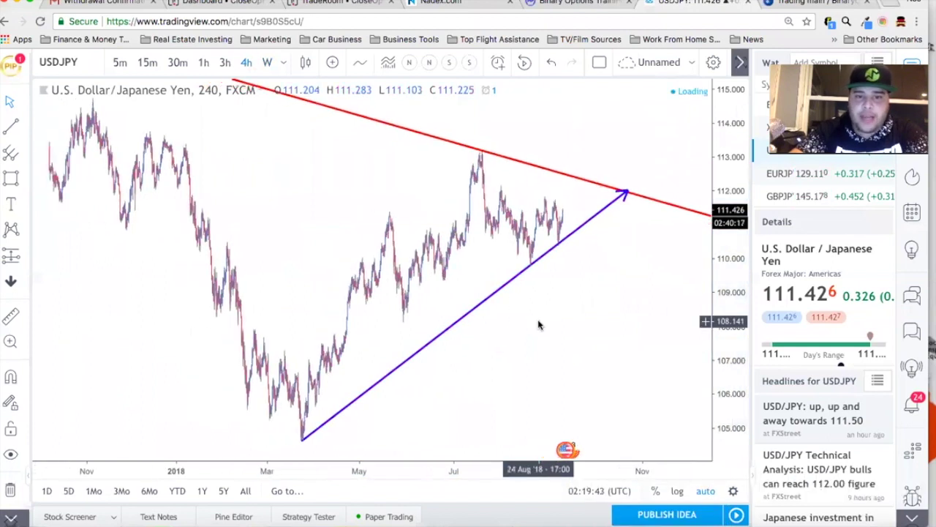
scroll(539, 325, "right", 10)
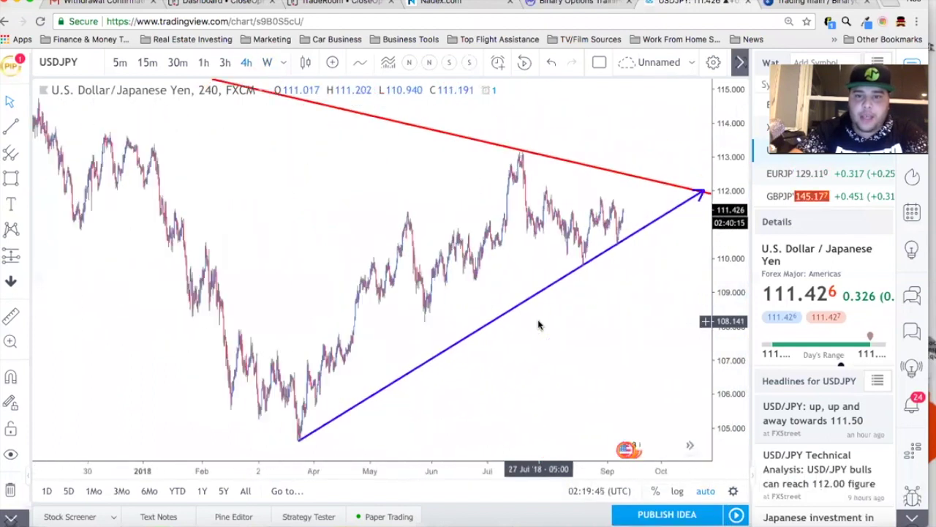
scroll(539, 325, "right", 3)
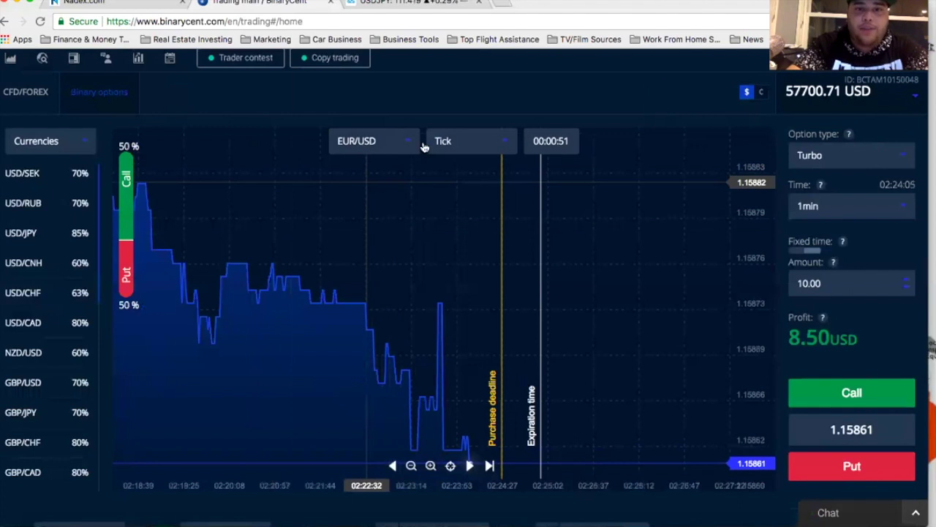
Step: Switch to BinaryCent and select USD/JPY as the pair for the binary option
left_click(398, 143)
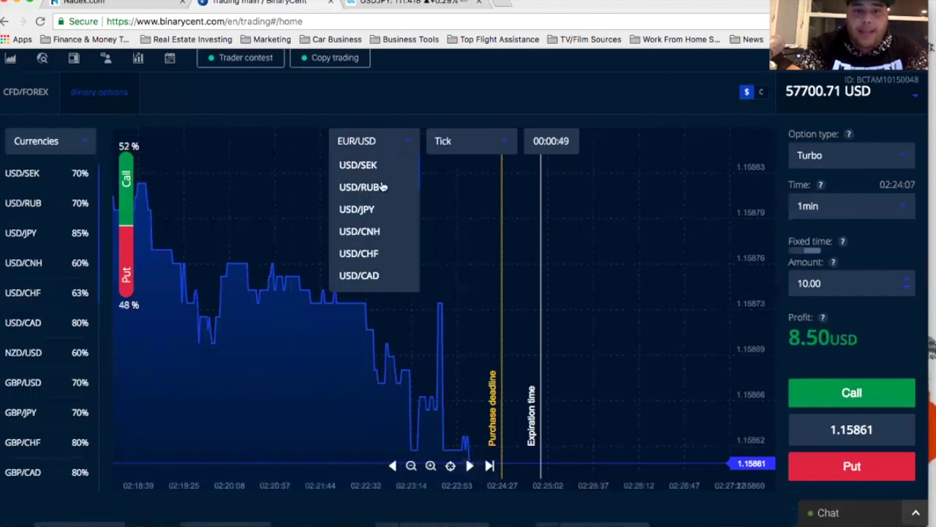
left_click(364, 214)
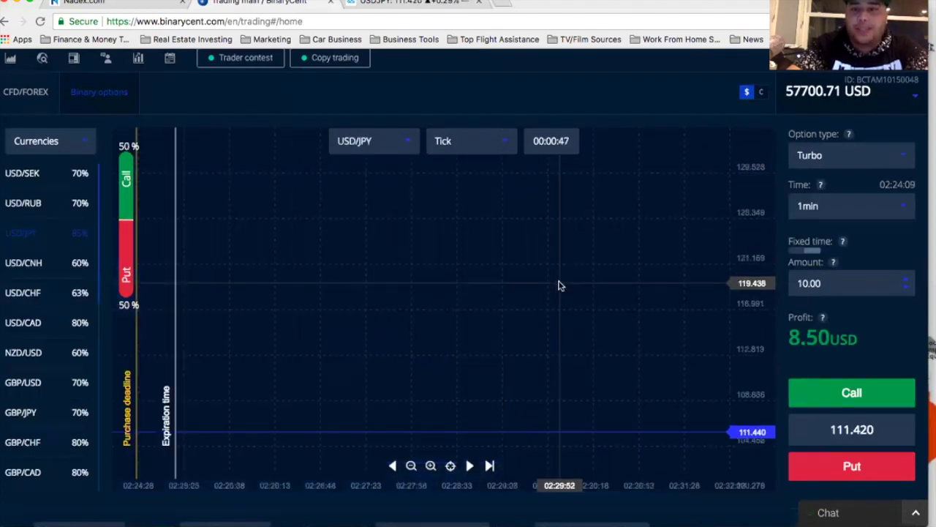
scroll(511, 247, "down", 1)
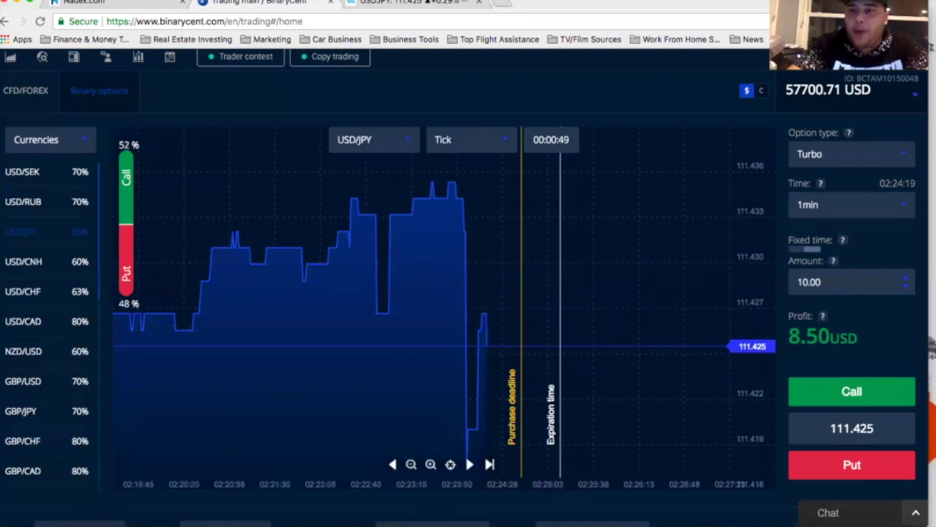
Step: Set the Turbo option's expiry time to 15min
left_click(827, 208)
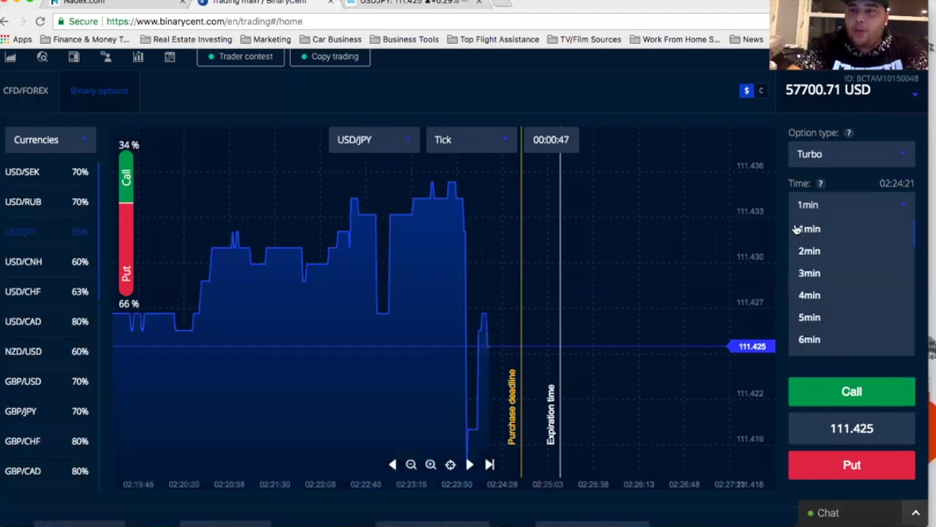
scroll(834, 313, "down", 2)
scroll(835, 312, "down", 3)
scroll(814, 340, "down", 1)
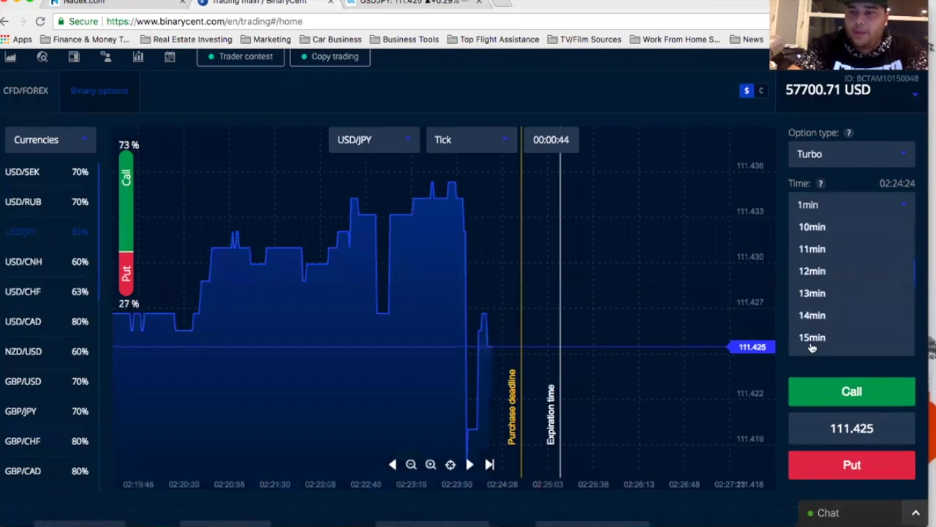
left_click(812, 338)
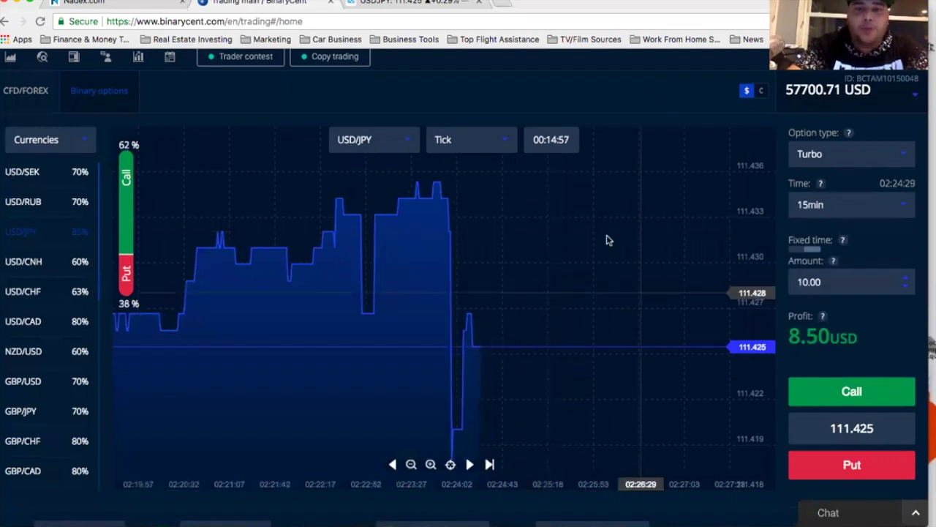
Step: Return to the 15-minute USDJPY chart in TradingView and place a horizontal ray at about 111.466 inside the red resistance zone
left_click(412, 7)
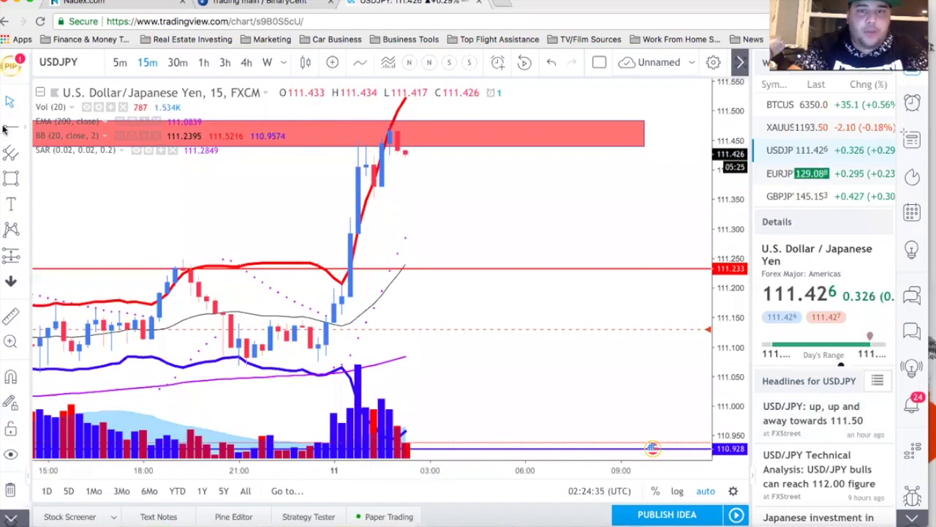
left_click(397, 128)
left_click(389, 131)
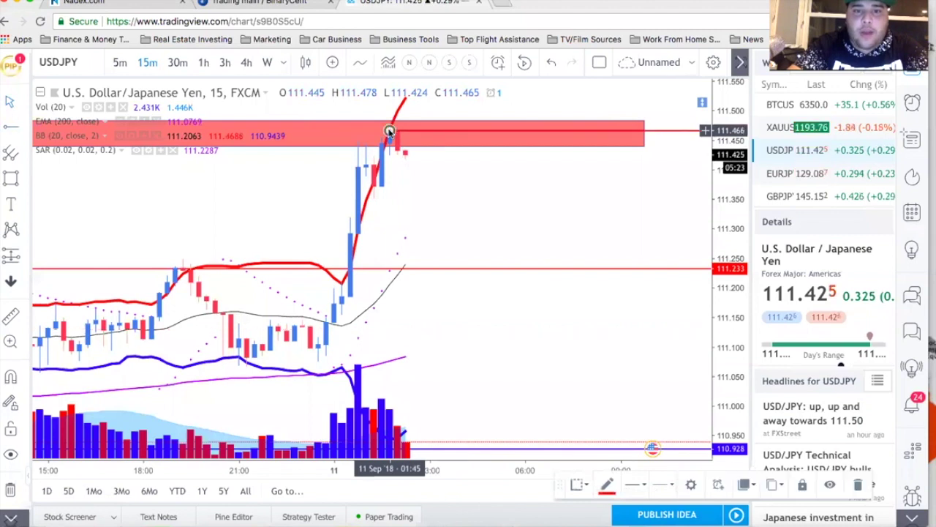
Step: Create an alert for USDJPY crossing the horizontal ray, with popup, sound and email notifications
right_click(521, 136)
key("alt+a")
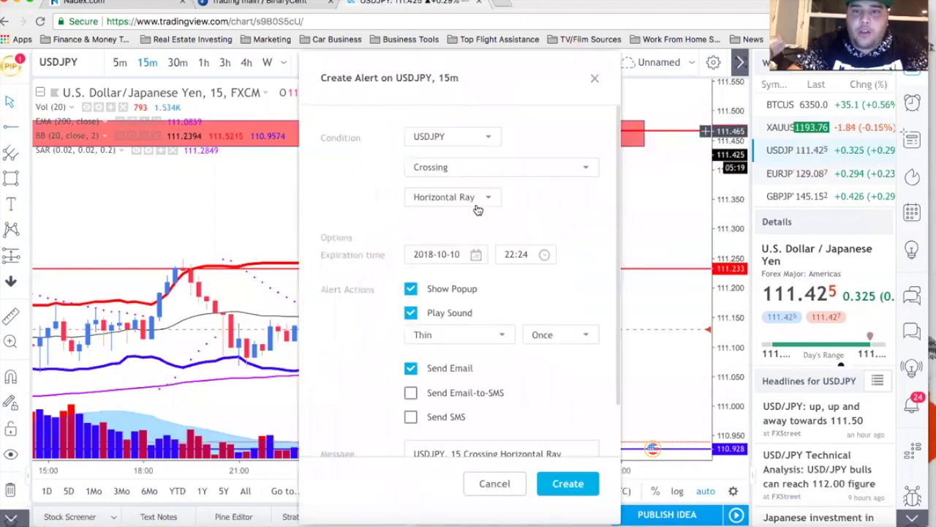
left_click(567, 483)
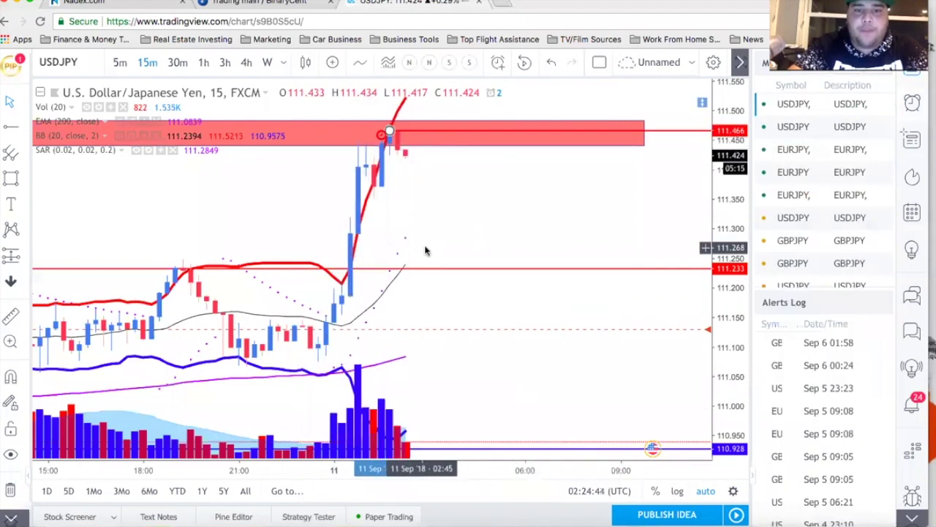
scroll(421, 234, "up", 2)
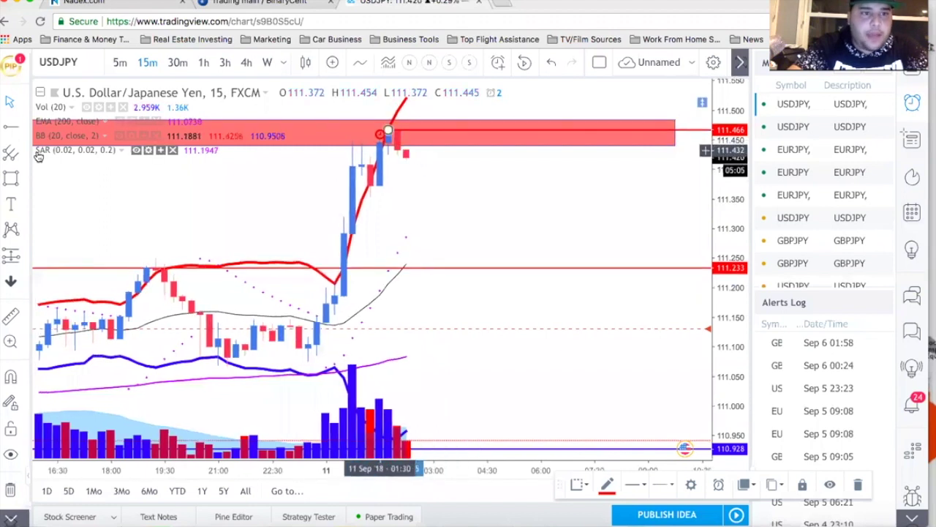
Step: Place another horizontal ray at about 111.437 along the red resistance zone's lower edge and review the 15-minute USDJPY chart
left_click(411, 149)
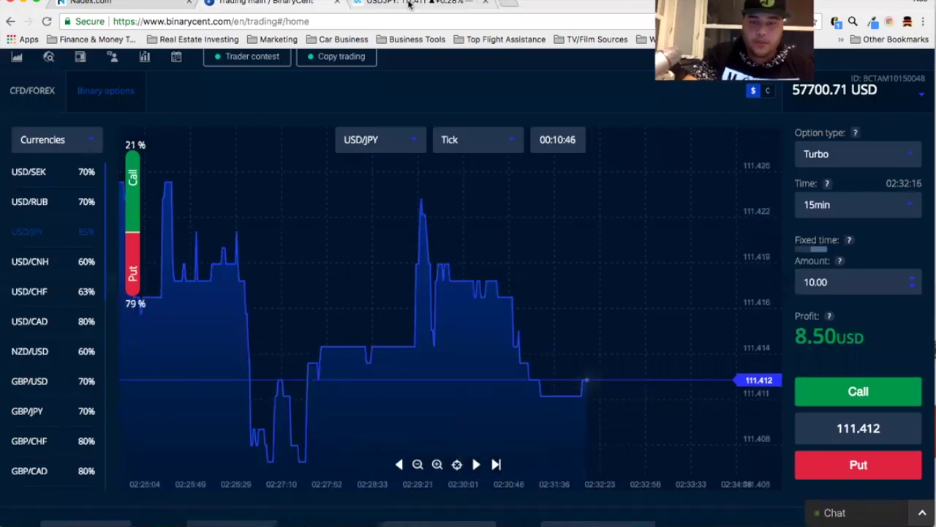
left_click(410, 4)
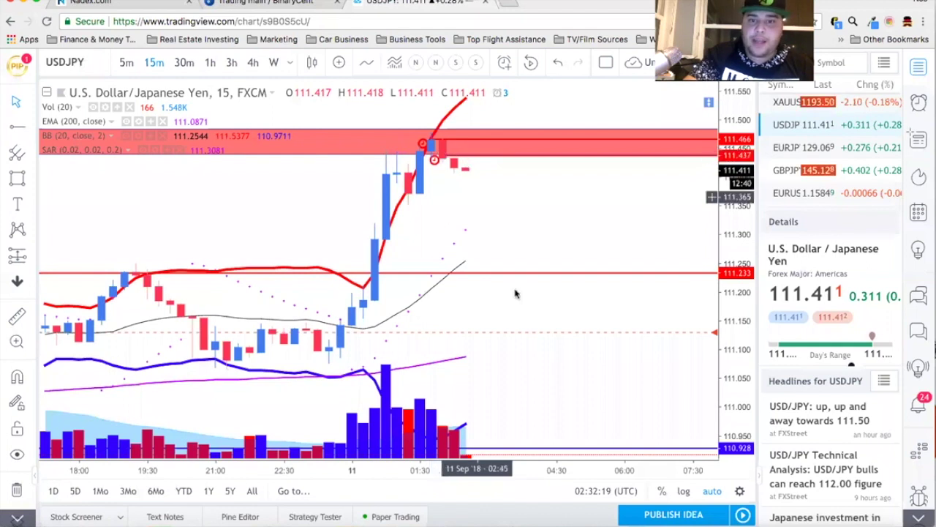
scroll(516, 293, "down", 3)
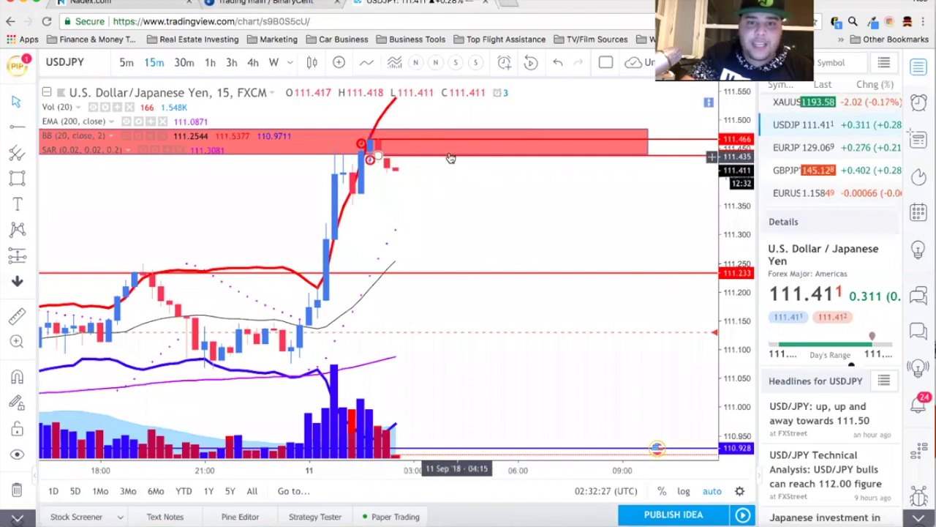
Step: Check the USD/JPY tick chart on BinaryCent, and return to the USDJPY chart in TradingView
left_click(293, 6)
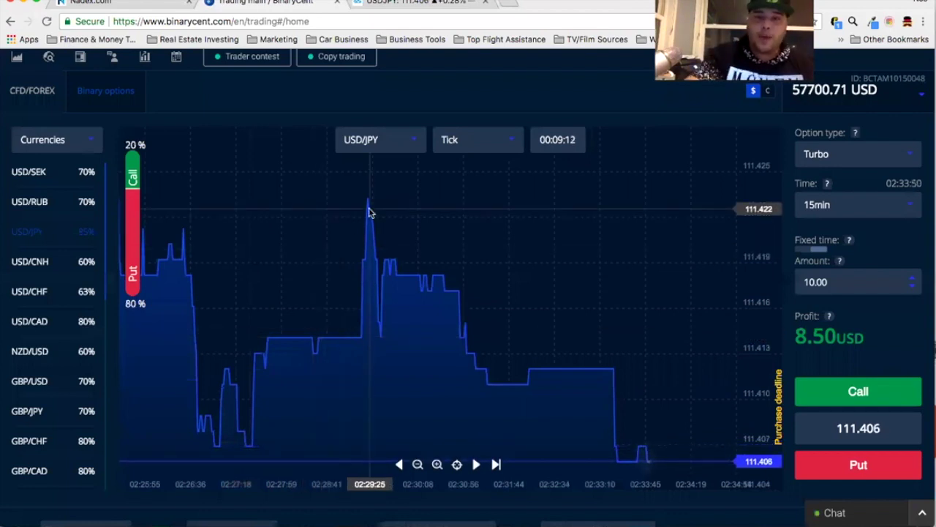
left_click(404, 5)
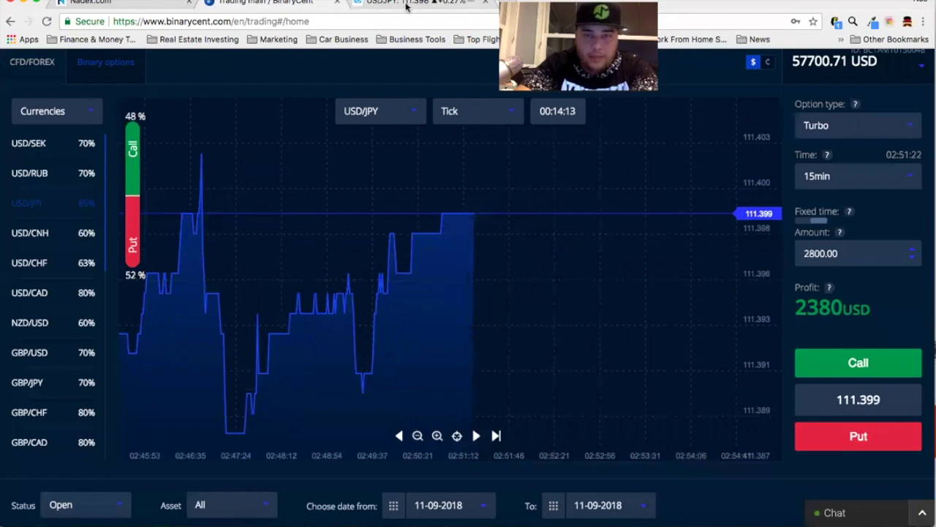
Step: Bring up TradingView and set the USDJPY chart to the 5-minute timeframe to examine the recent candles below the resistance zone
left_click(406, 6)
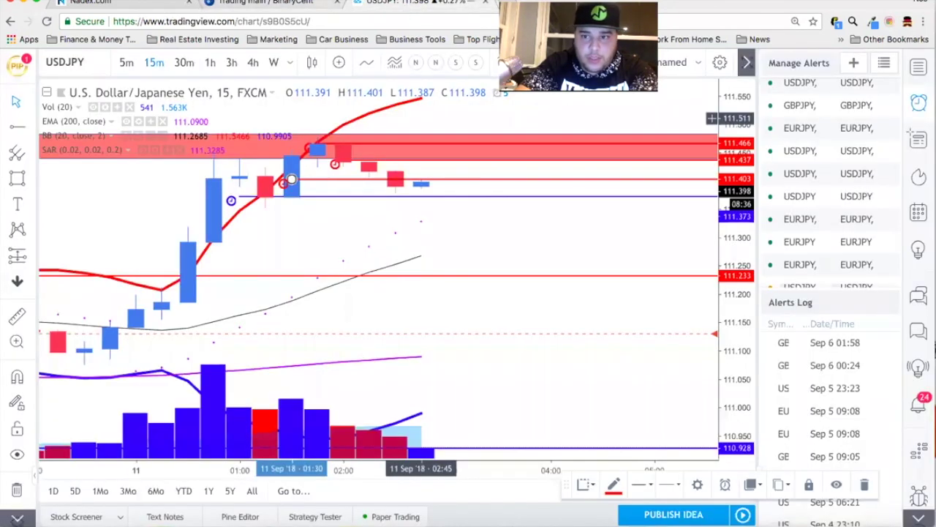
left_click(123, 63)
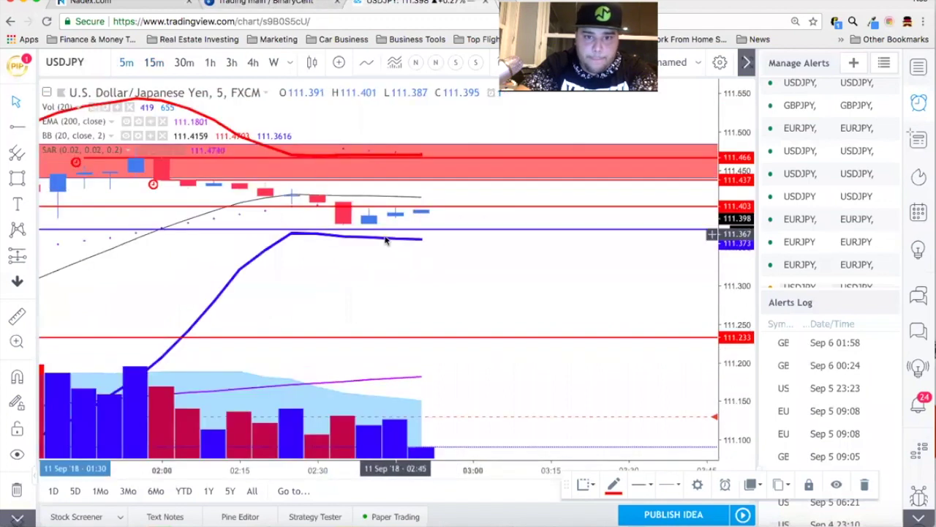
scroll(386, 240, "down", 3)
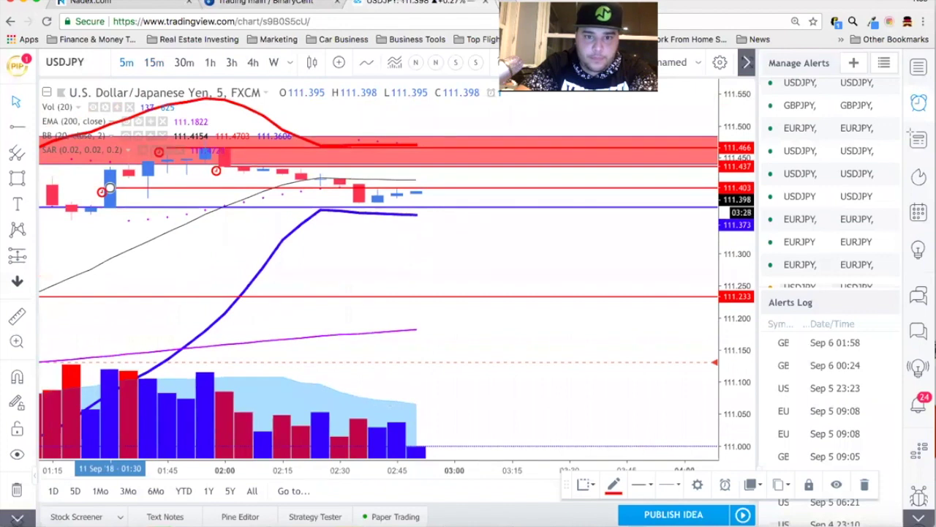
Step: Switch to BinaryCent and buy a Put on USD/JPY for 2800.00 USD with the 15min Turbo expiry
left_click(281, 3)
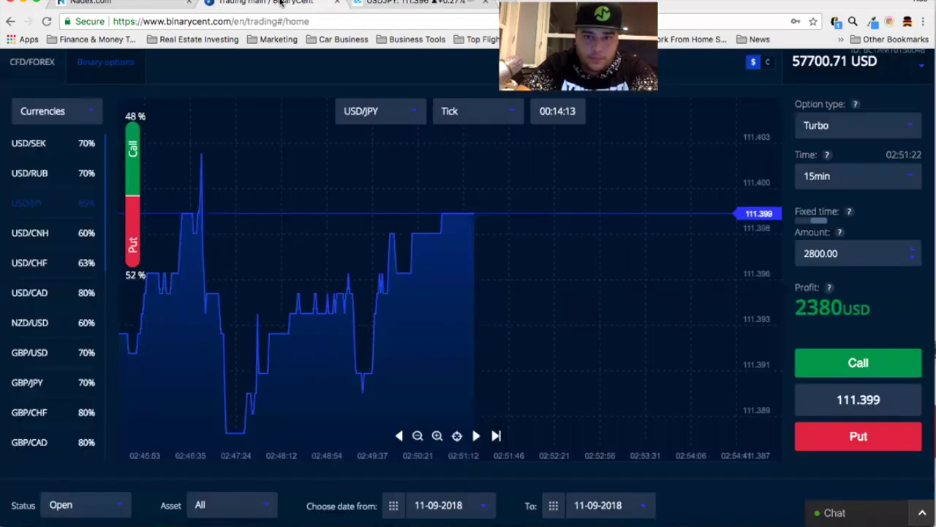
left_click(850, 437)
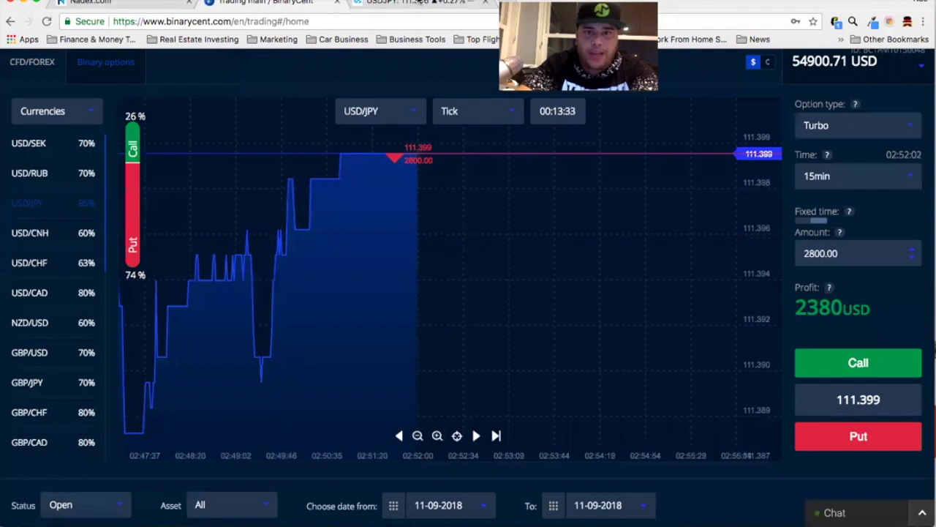
Step: Review the 5-minute USDJPY chart in TradingView, examining price against the drawn support and resistance rays
left_click(419, 3)
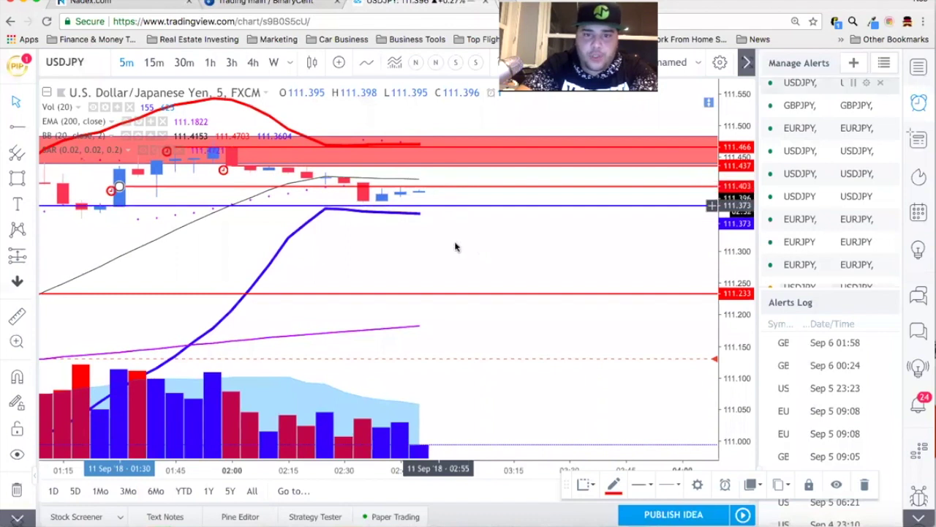
scroll(456, 246, "down", 1)
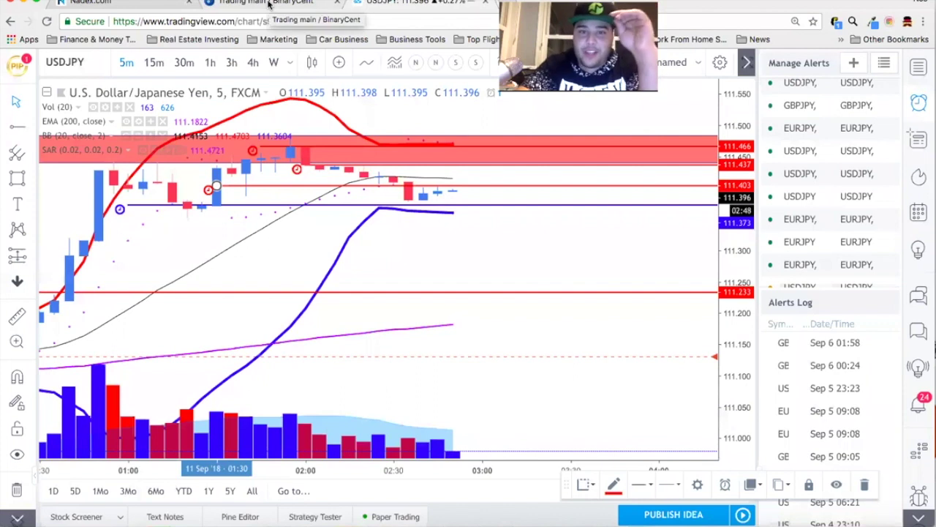
Step: Check USD/JPY on BinaryCent, look at the open order in CloseOption's trade room, and return to BinaryCent
left_click(269, 3)
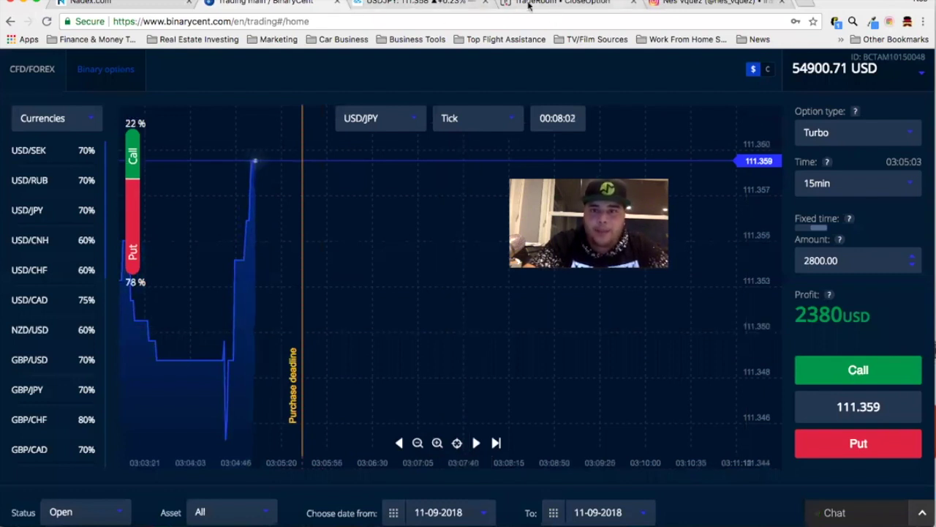
left_click(528, 6)
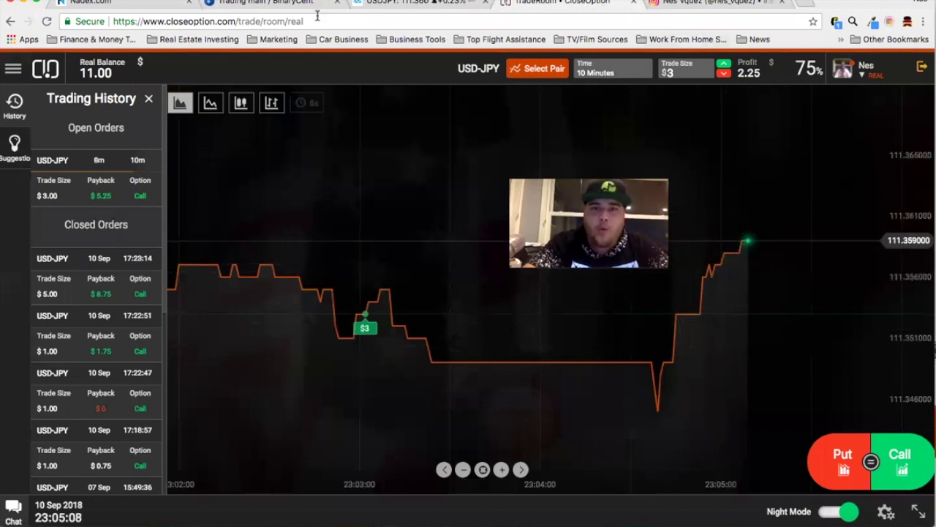
left_click(269, 5)
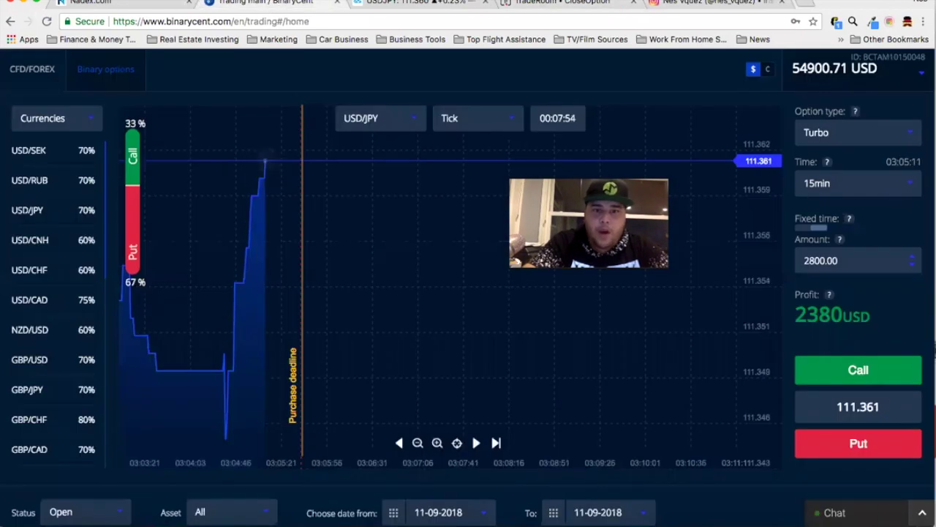